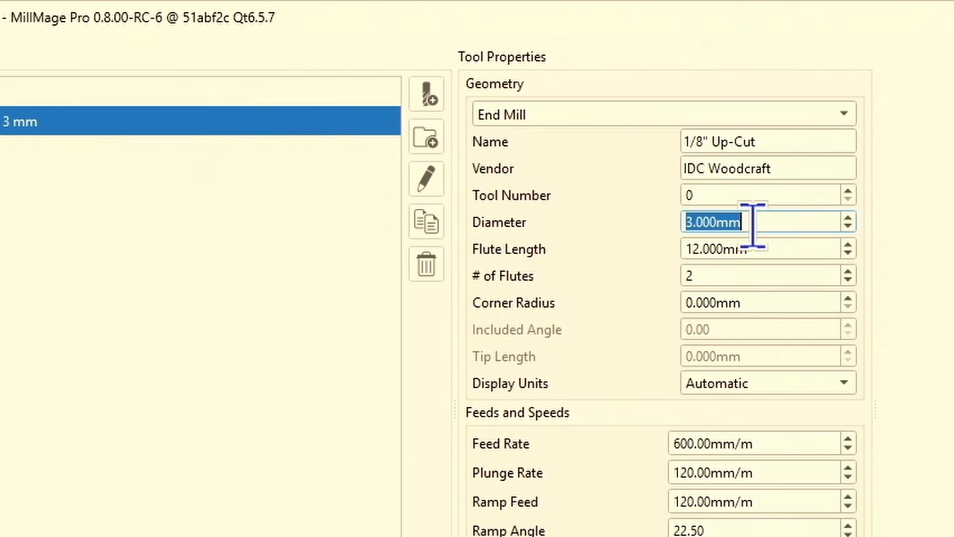
- Set the 1/8" Up-Cut end mill's diameter to .125" in the tool geometry
key(BackSpace)
text(.125)
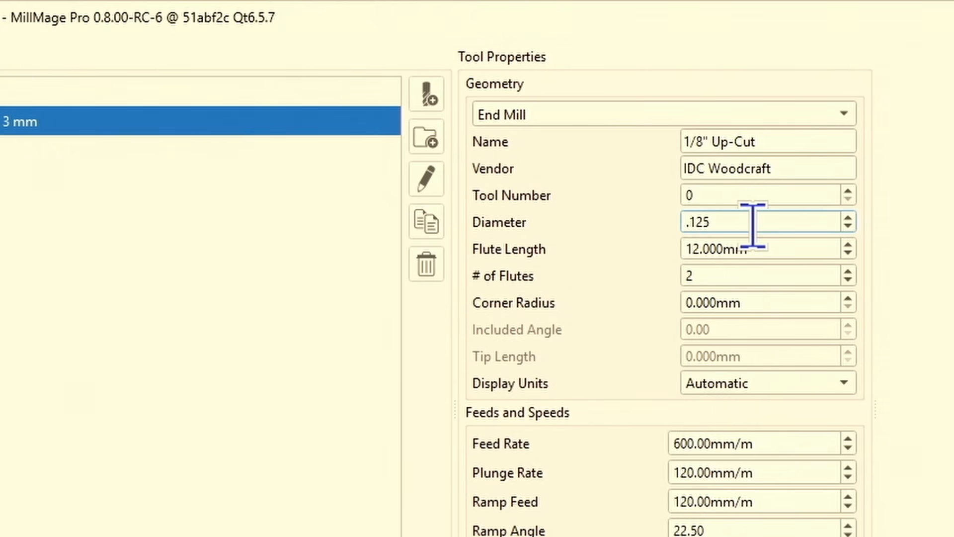
text(")
key(Return)
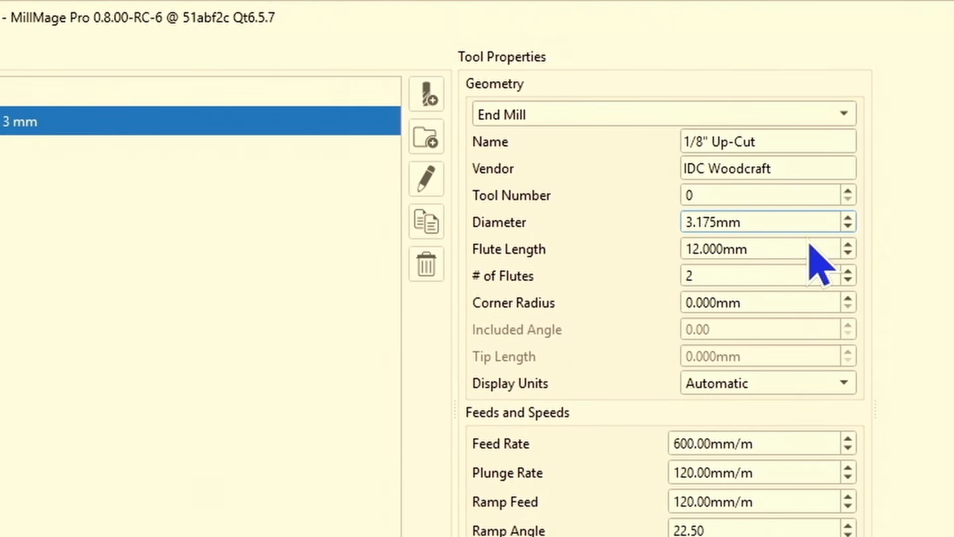
- Set the end mill's flute length to 0.75 in (19.050 mm), matching the vendor's specs
double_click(783, 250)
triple_click(784, 250)
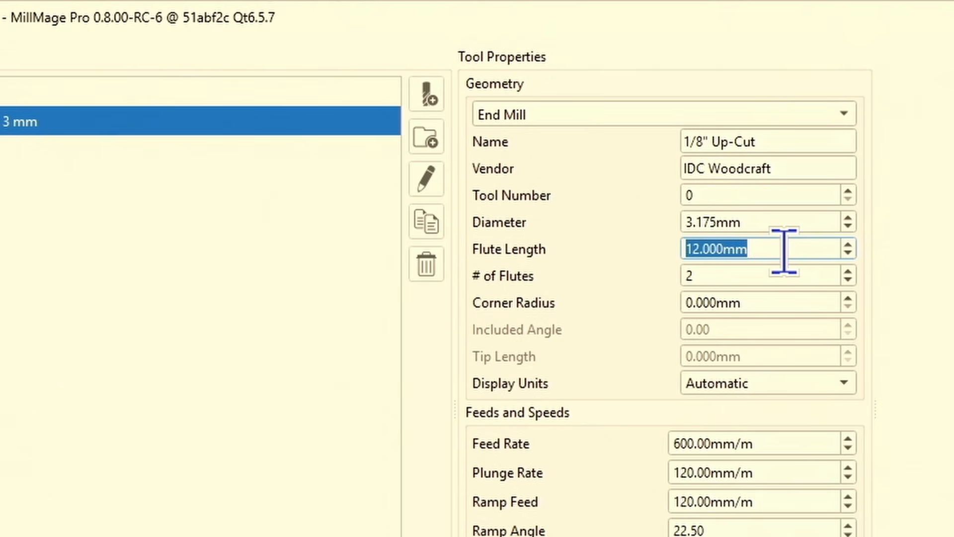
key(BackSpace)
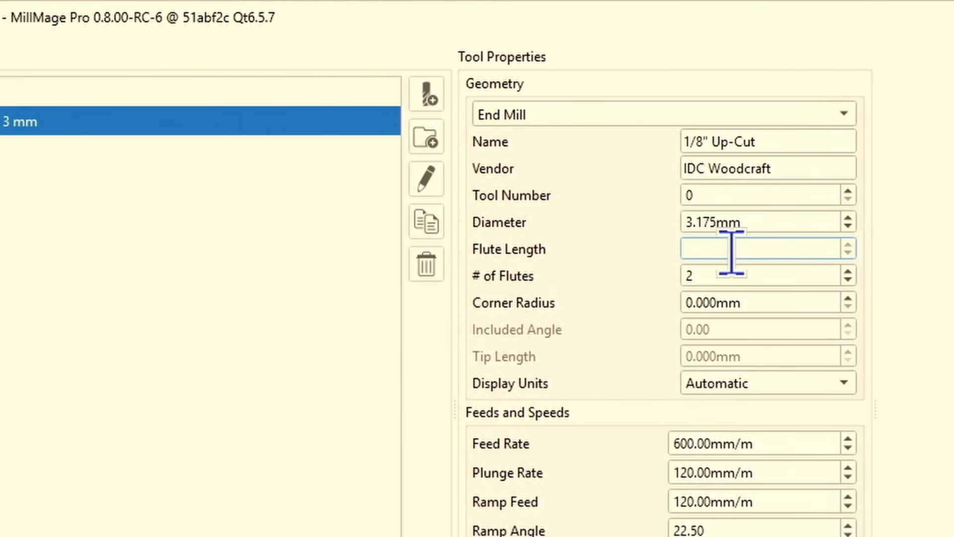
text(75)
key(Return)
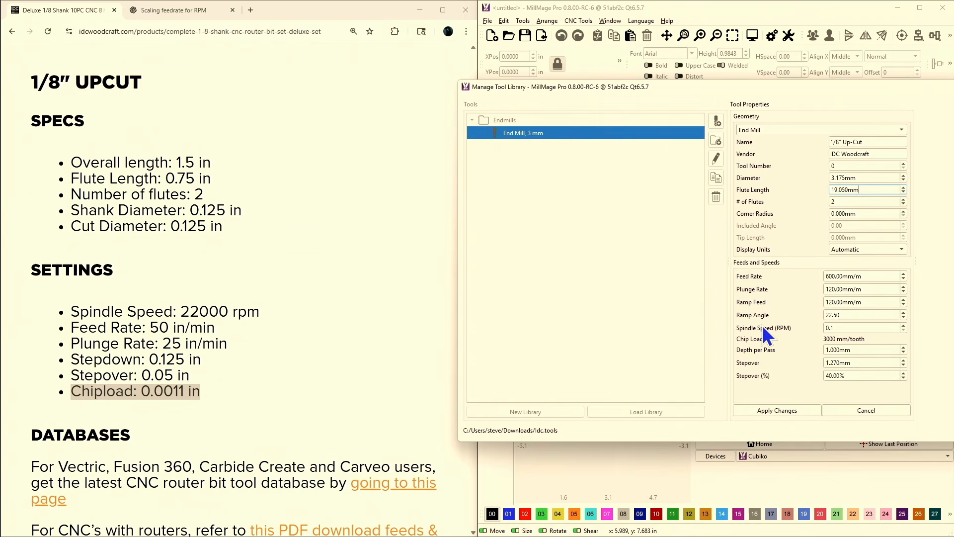
- Set the end mill's spindle speed to 20000 RPM and select its feed rate value for editing
double_click(852, 329)
text(20000)
double_click(872, 277)
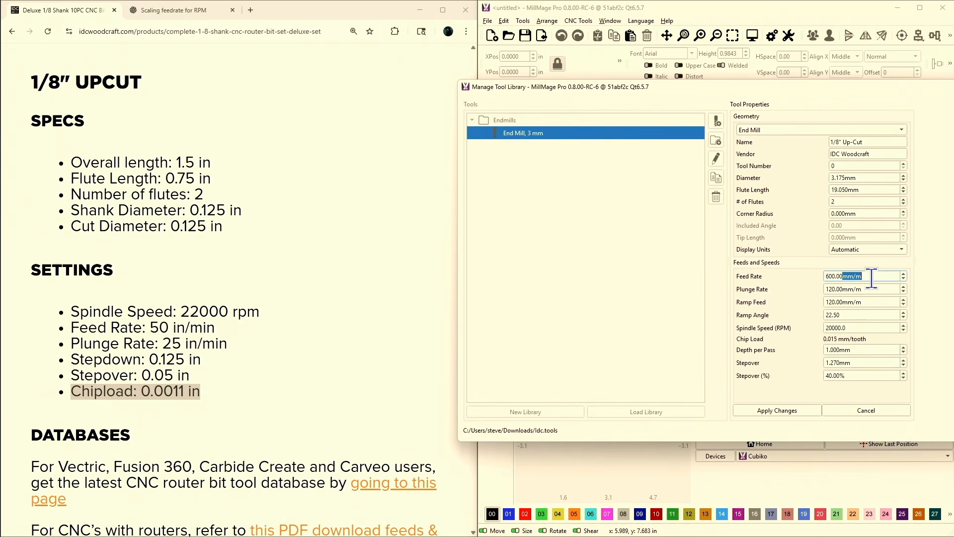
click(872, 276)
triple_click(872, 277)
- Switch to Calculator, divide 20000 by 22000 to get the spindle speed scaling ratio, and close it
key(XF86Calculator)
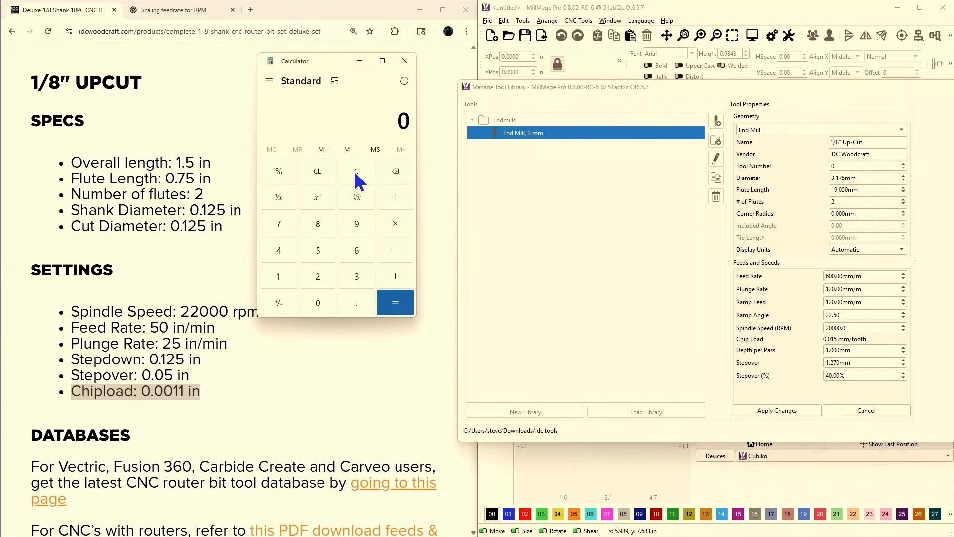
text(20000)
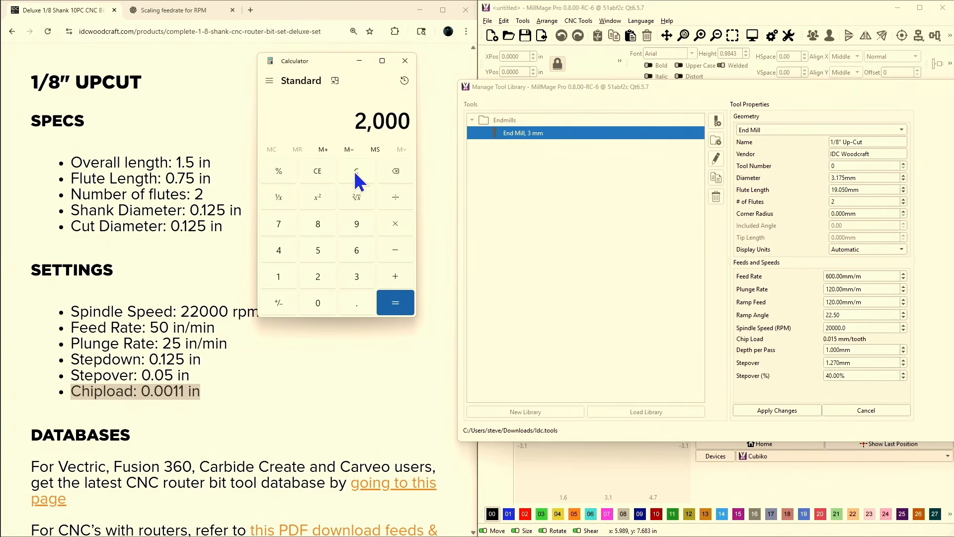
text(/2200)
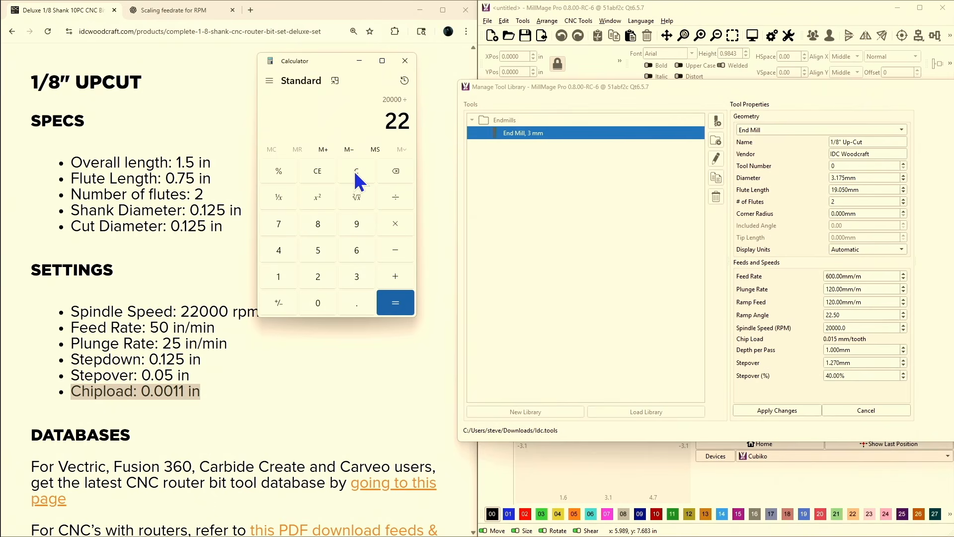
text(00)
key(Return)
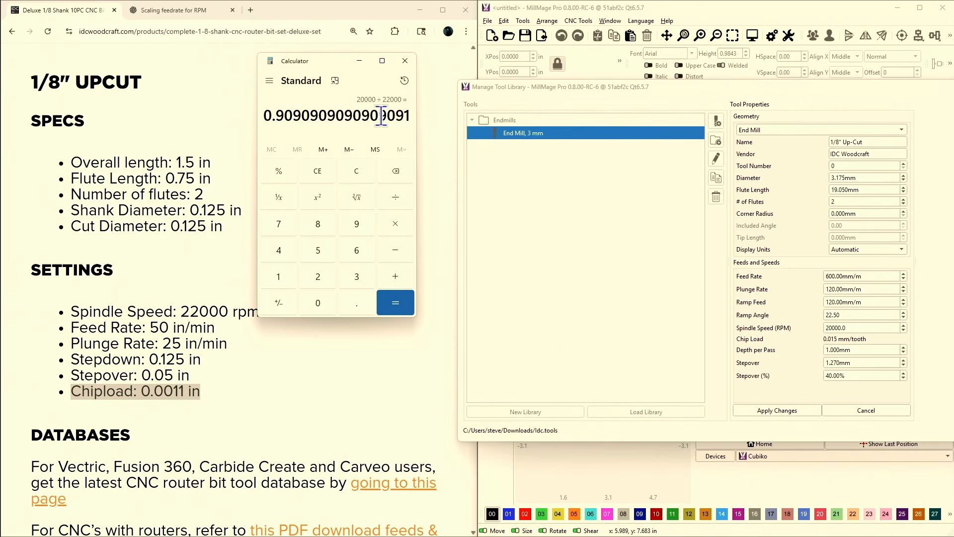
click(404, 61)
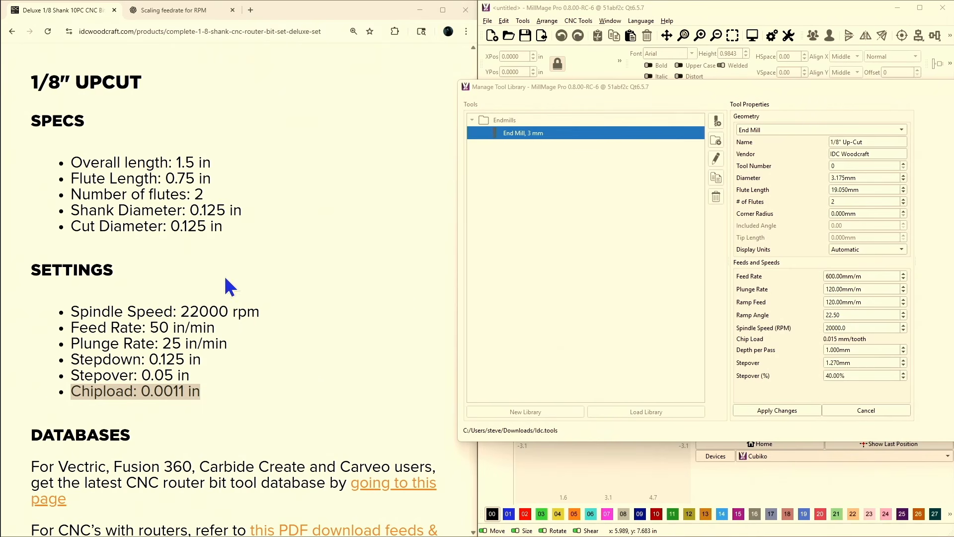
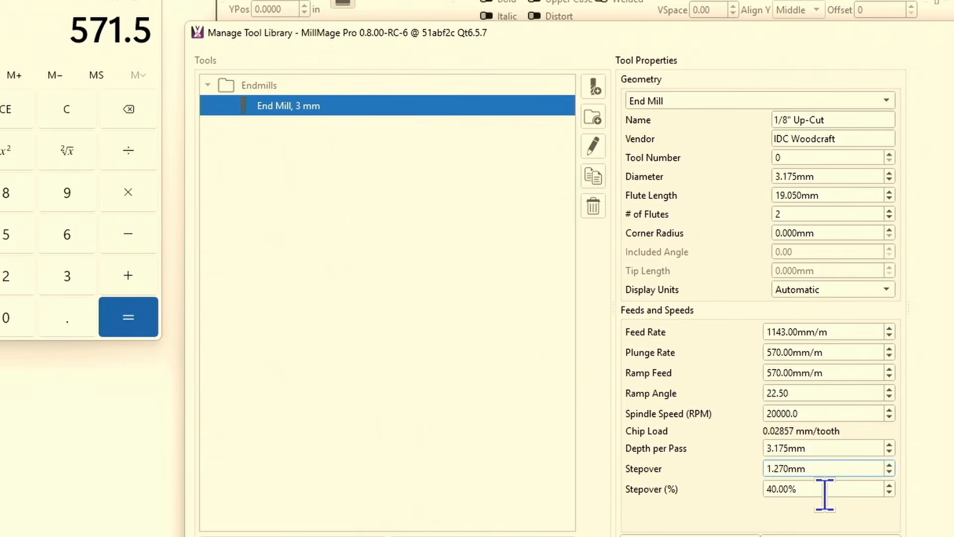
- Try a 50% stepover for the end mill and return the stepover percentage to 40%
key(Tab)
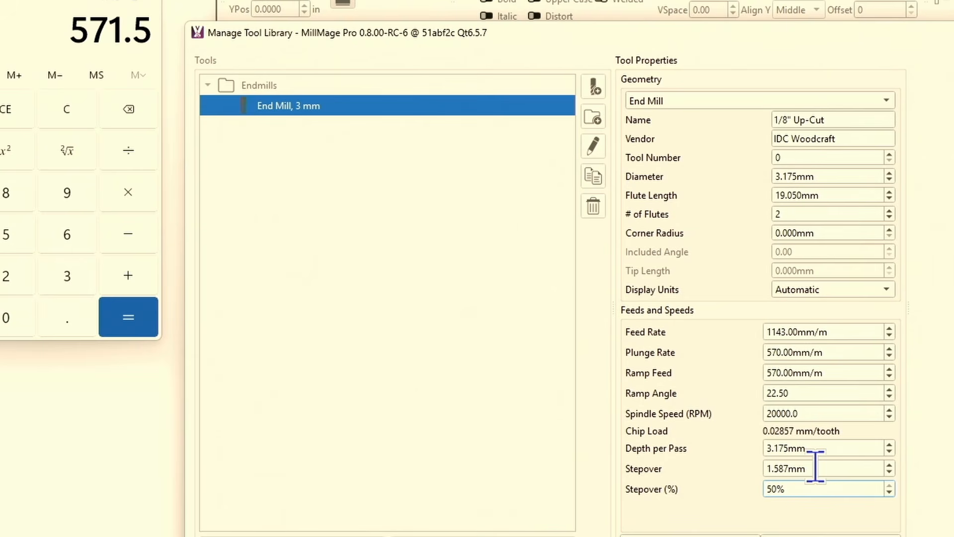
drag(818, 494, 672, 506)
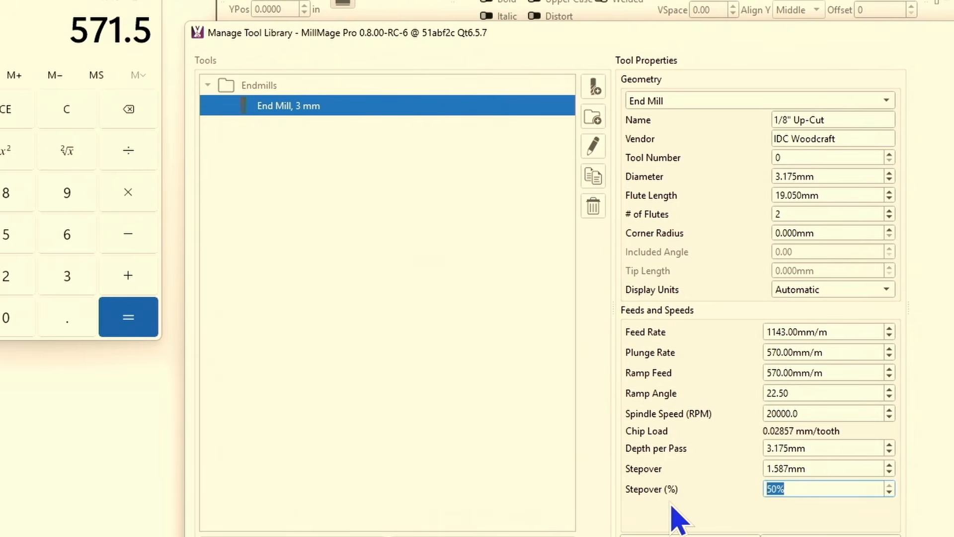
text(40)
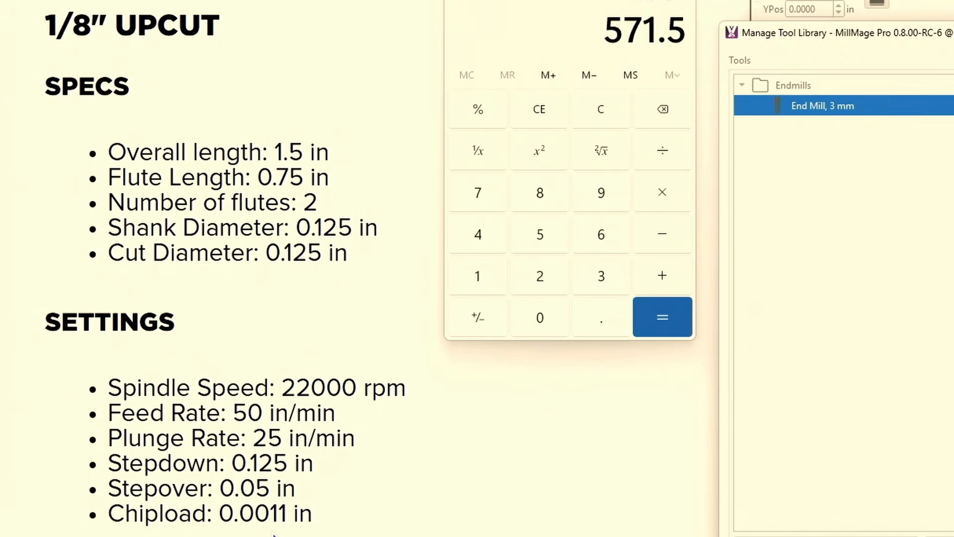
- Switch to Calculator and convert the vendor's 0.0011 in chipload to millimetres by multiplying it by 25.4
click(600, 120)
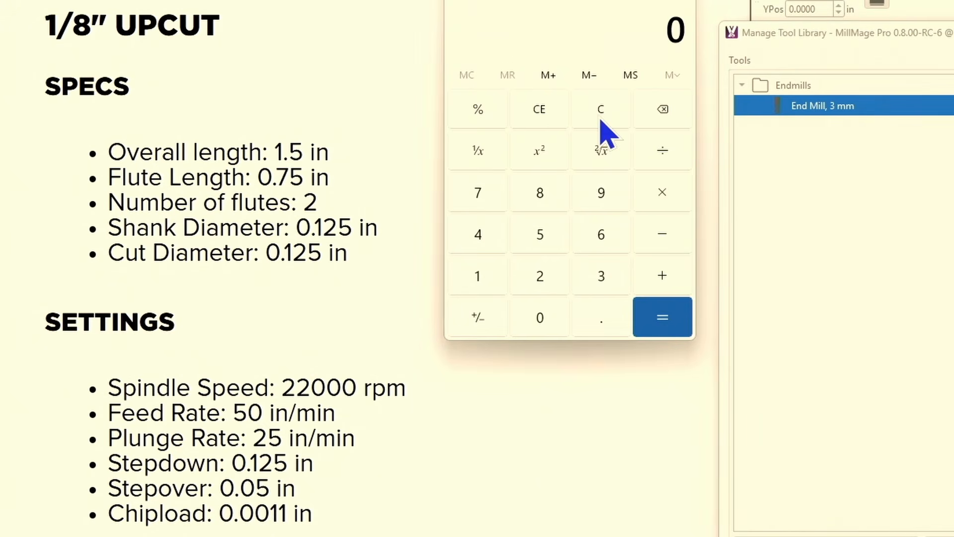
text(.0011)
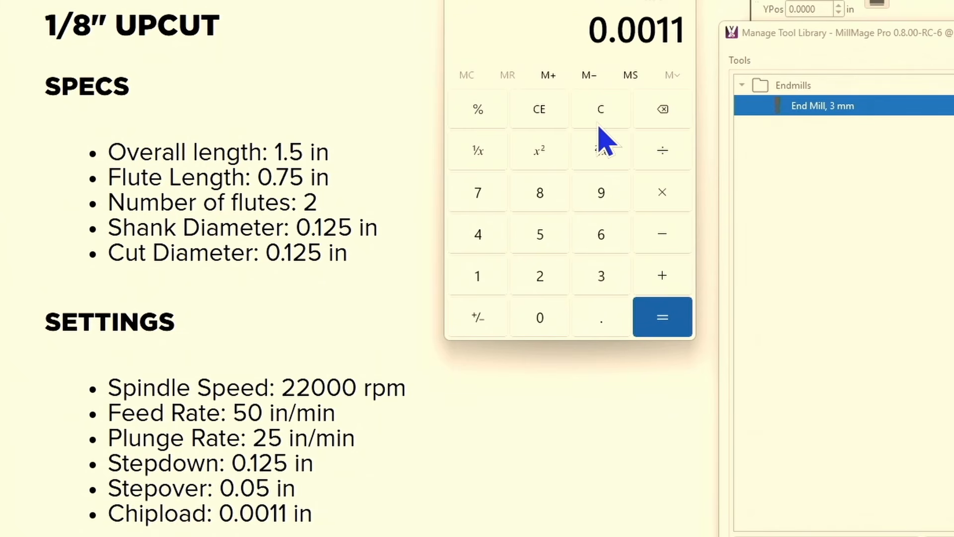
text(25.4)
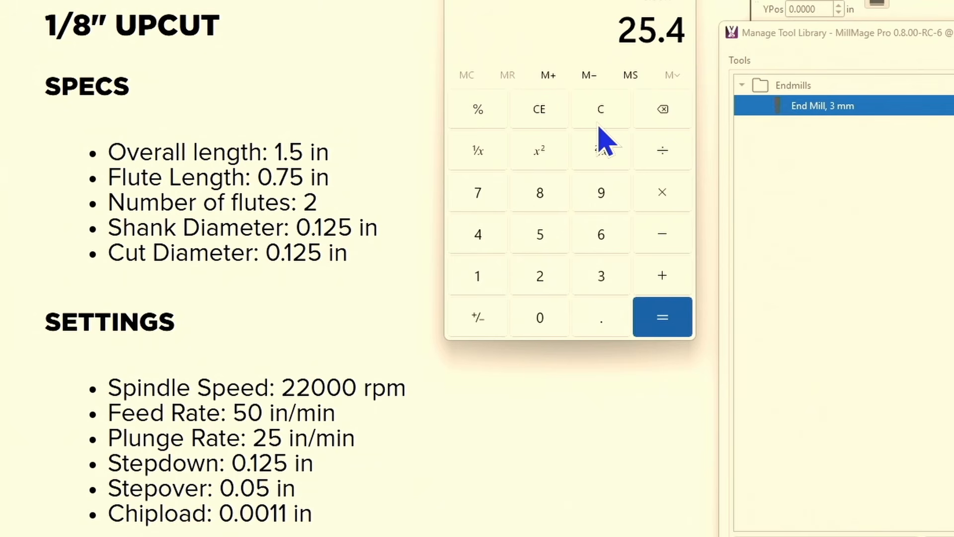
key(Return)
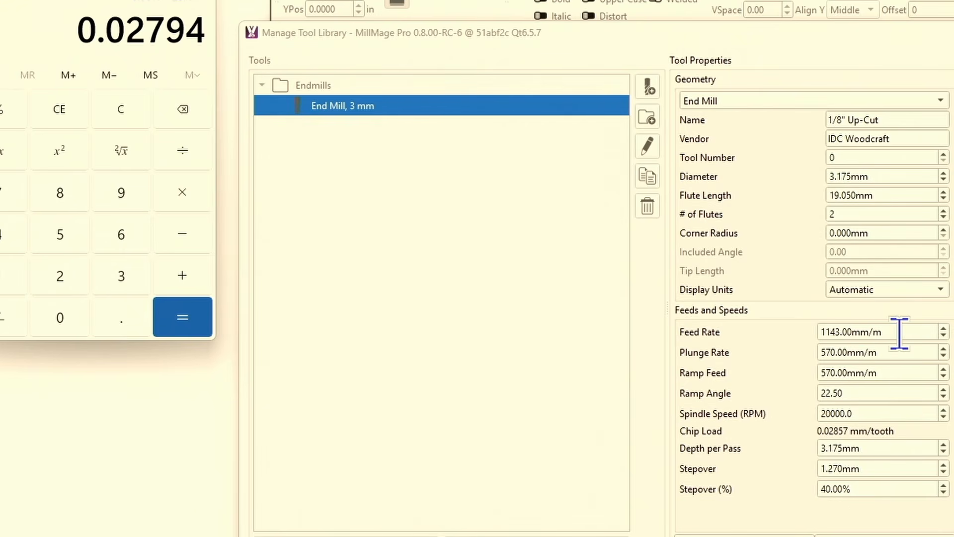
- Try end mill feed rates of 1100 and 1120 mm/m to compare the chip load, and restore the feed rate to 1143 mm/m
drag(898, 332, 777, 334)
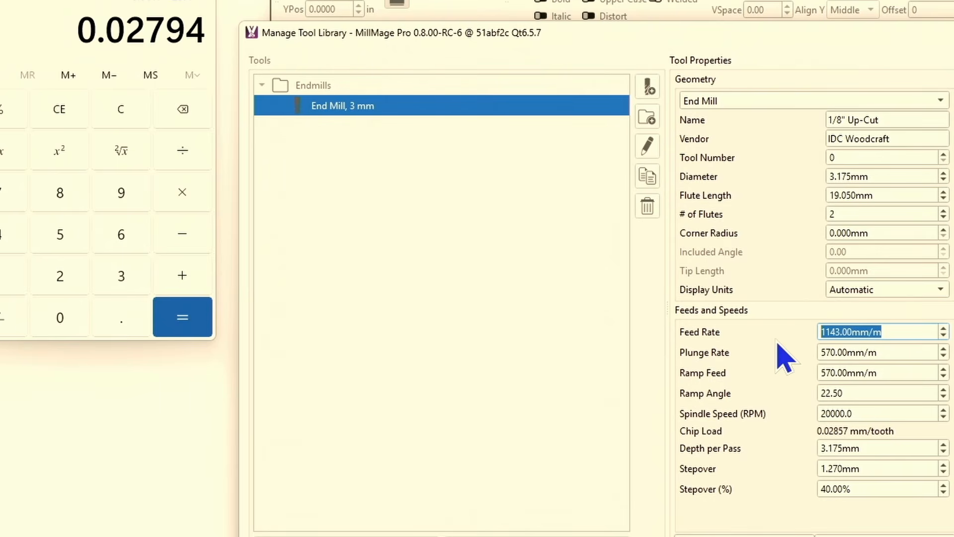
text(1100)
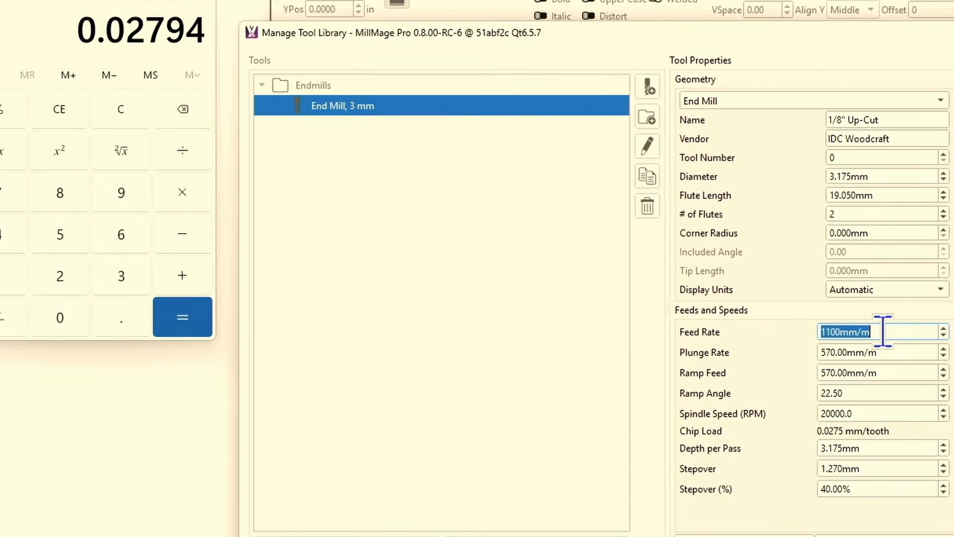
text(1120)
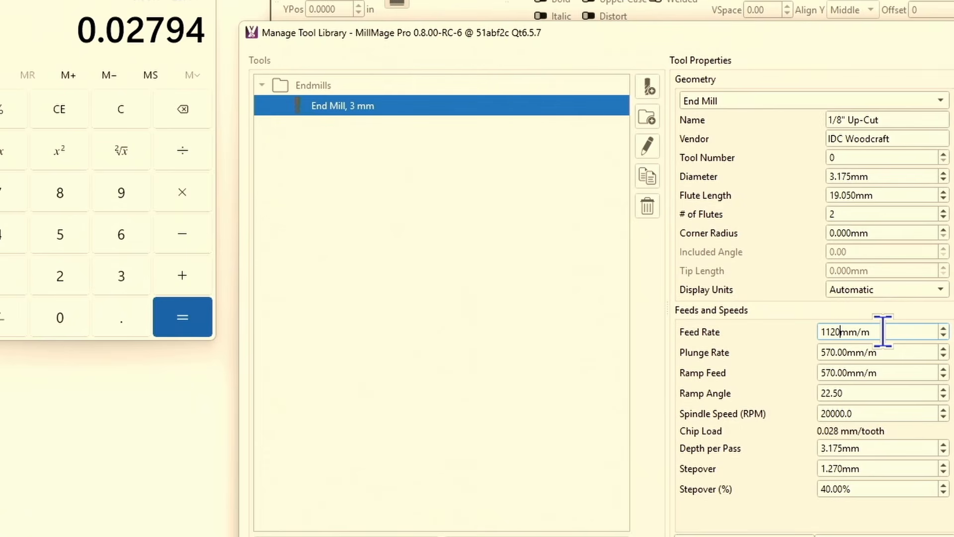
key(Return)
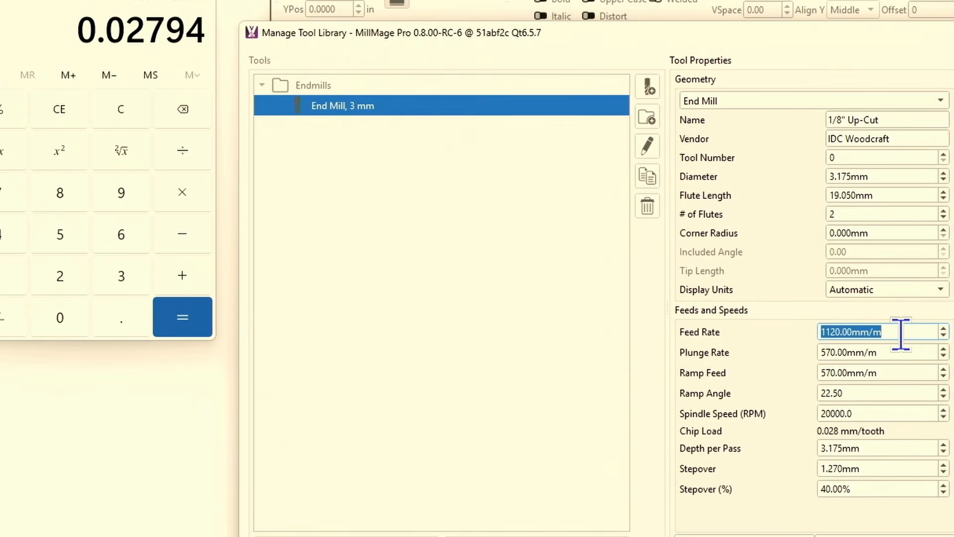
text(1100)
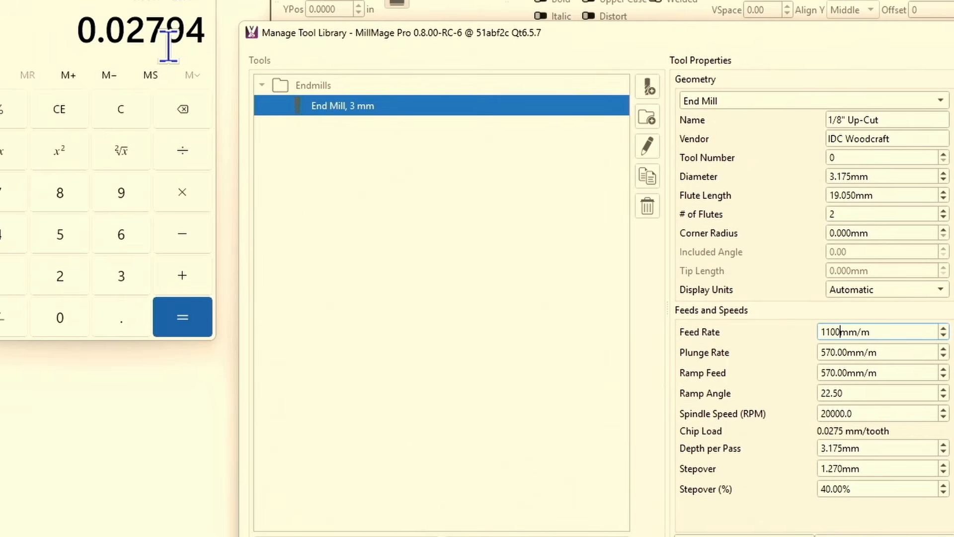
triple_click(893, 330)
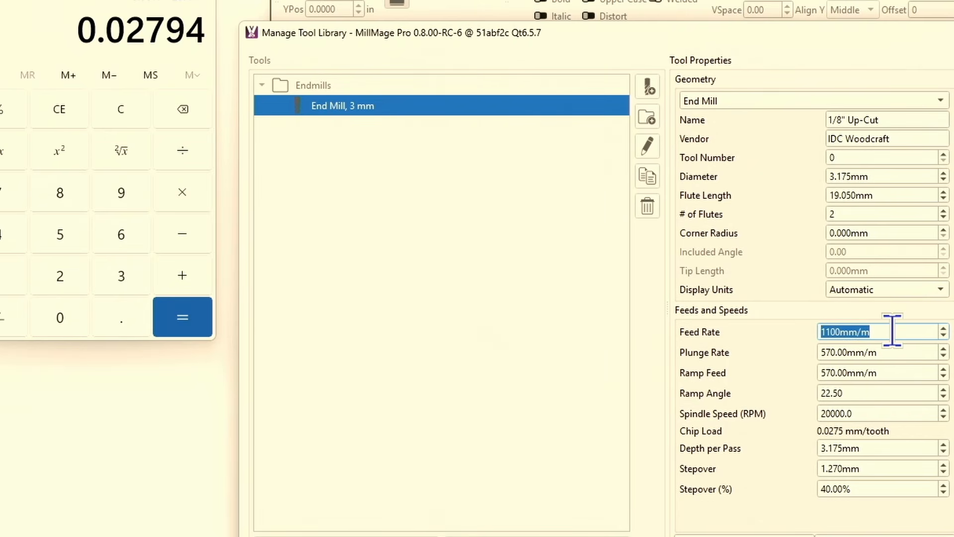
text(1143)
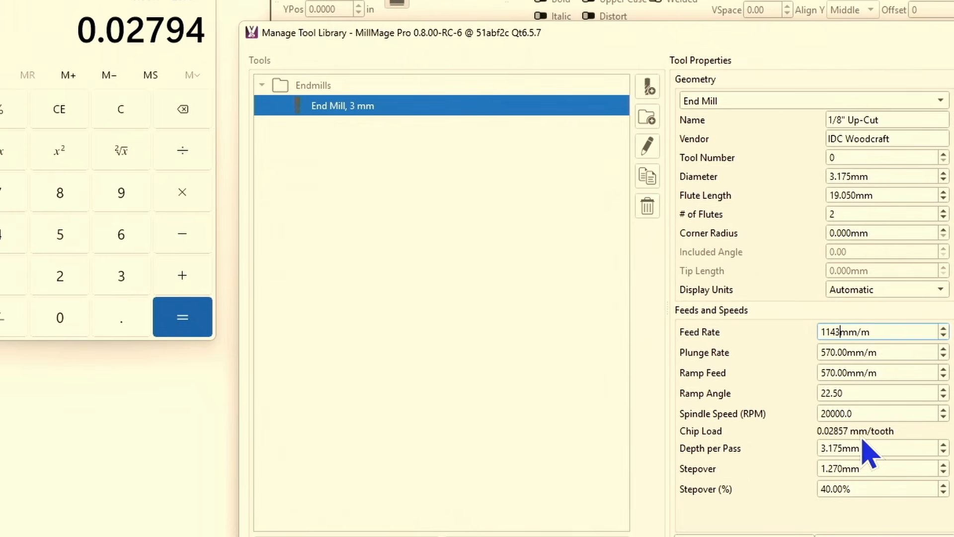
- Try a 35% stepover for the end mill and set it back to 40%
click(861, 488)
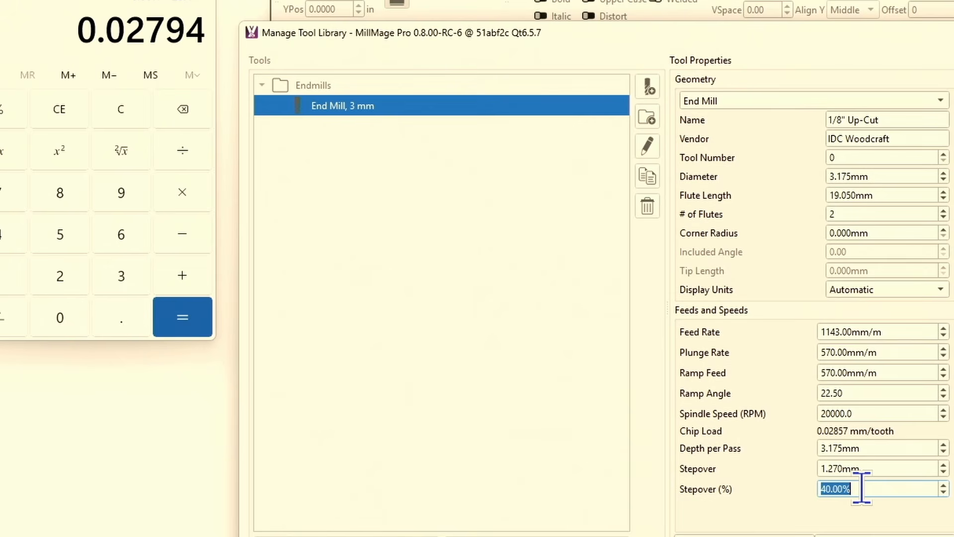
text(35)
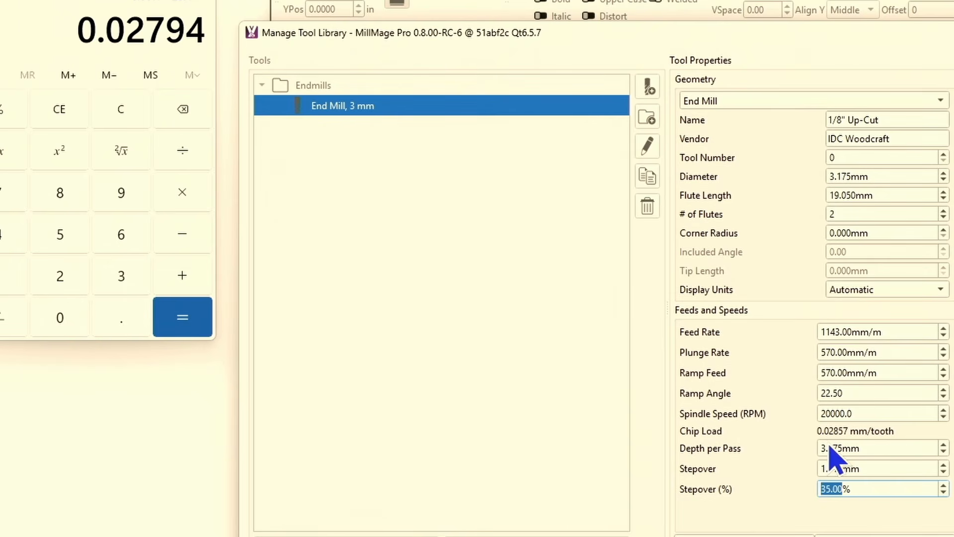
click(867, 488)
text(40)
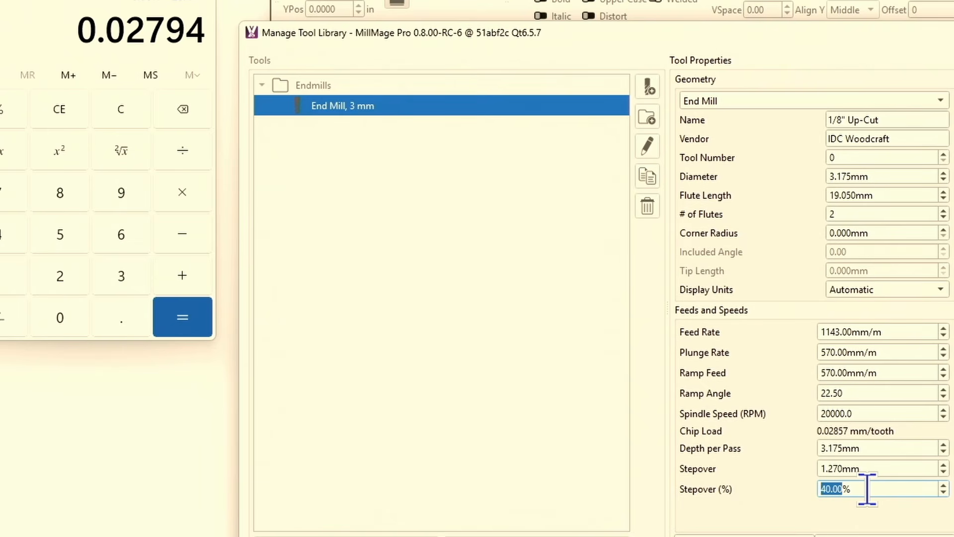
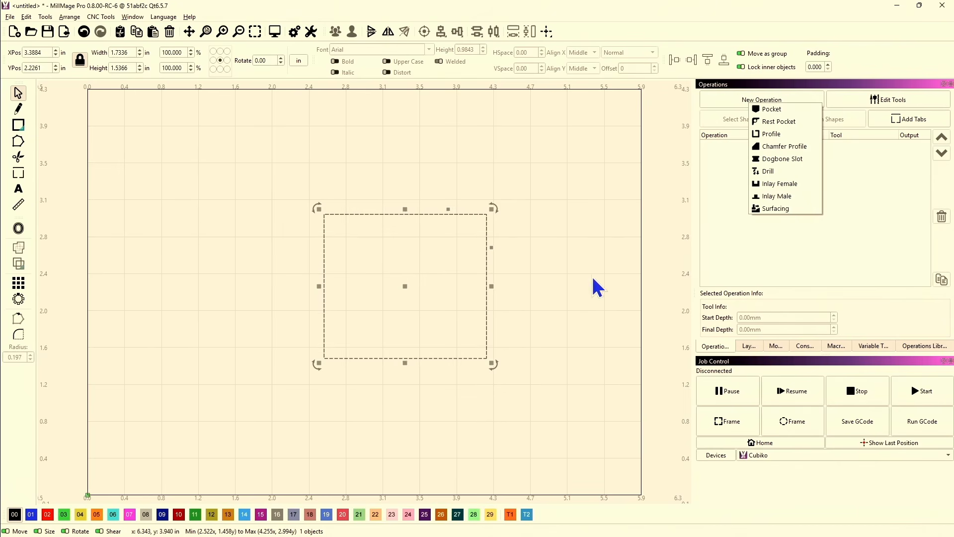
- Create a Pocket operation and assign the 1/8" Up-Cut end mill from the tool library to it
click(775, 110)
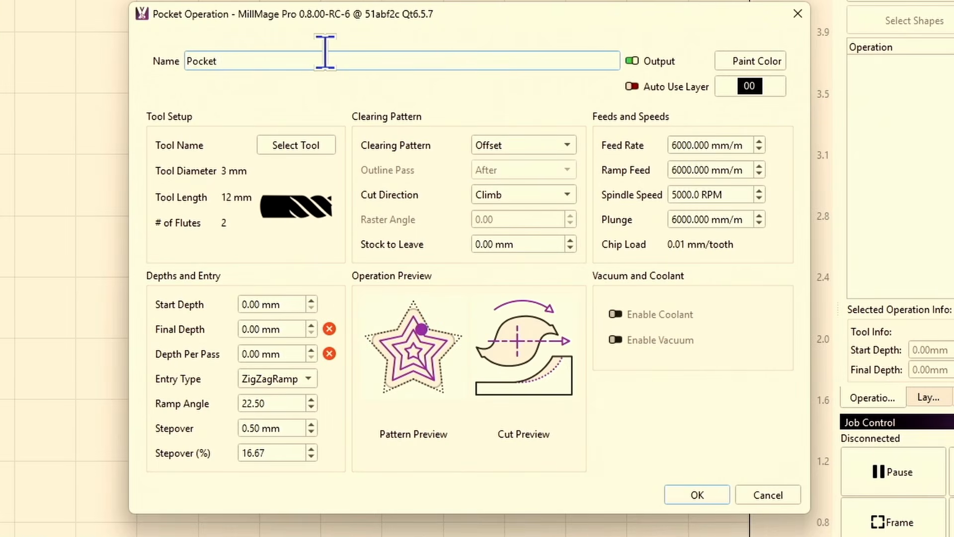
click(298, 146)
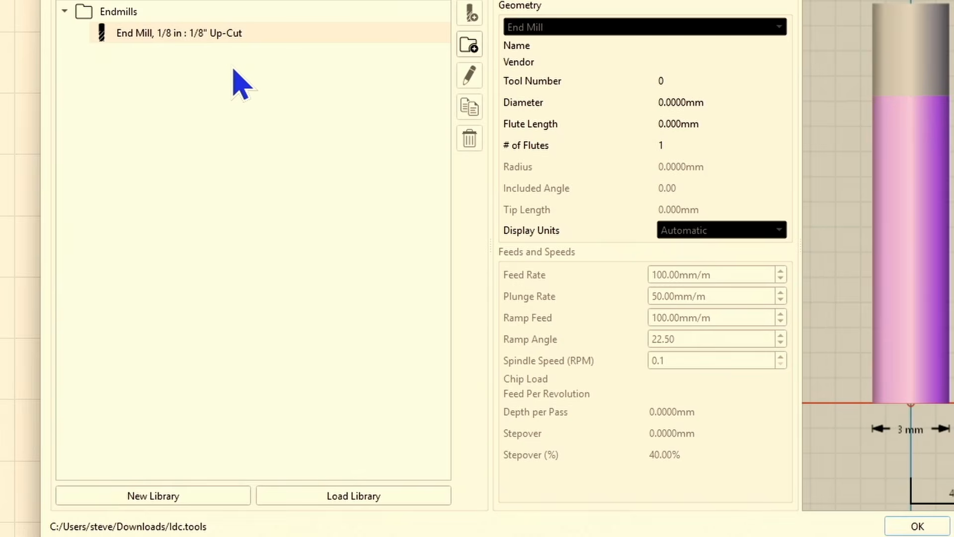
click(141, 34)
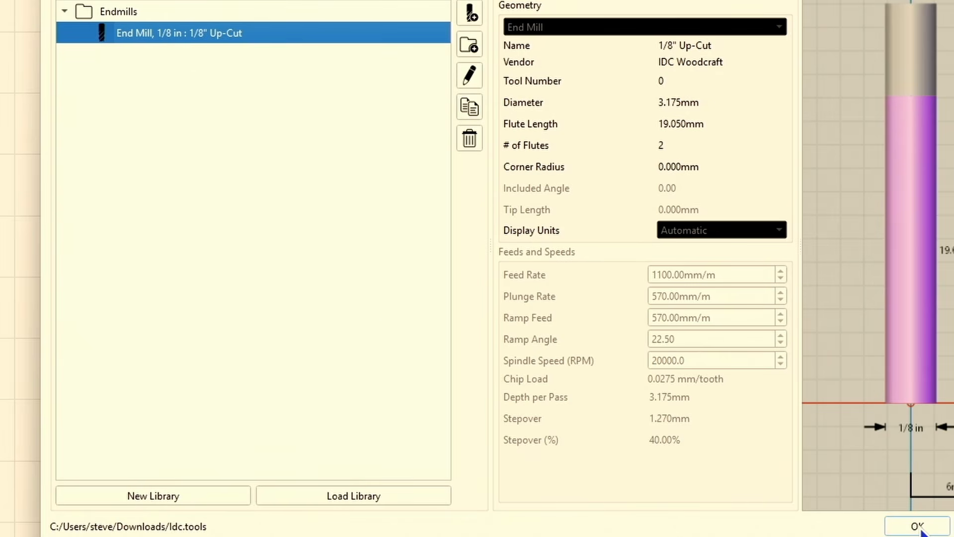
click(917, 527)
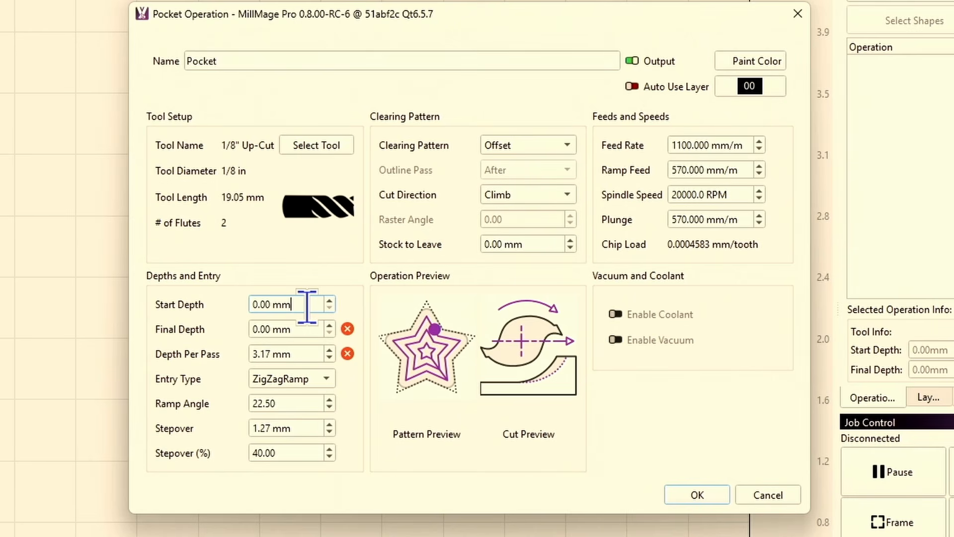
- Set the pocket's final depth to 6 mm
drag(309, 326, 206, 328)
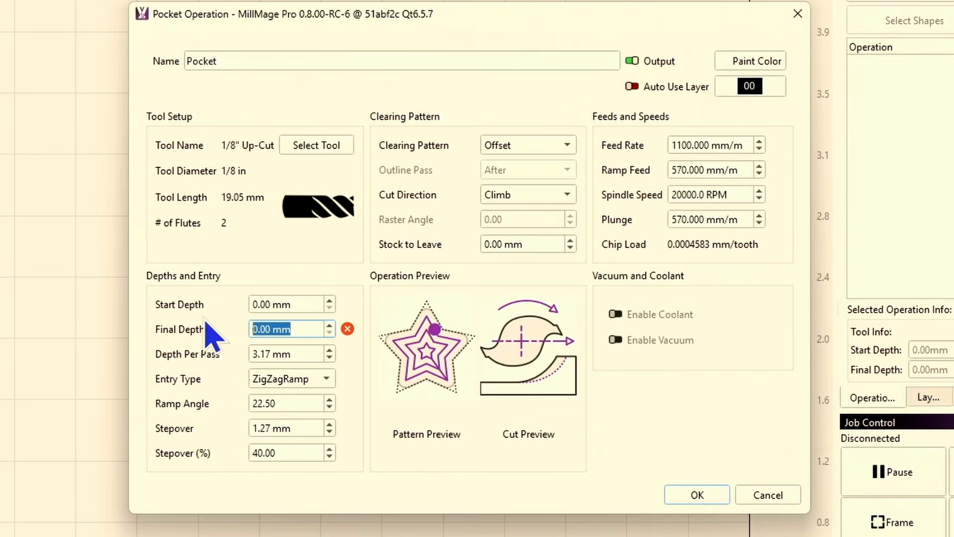
text(6)
key(Tab)
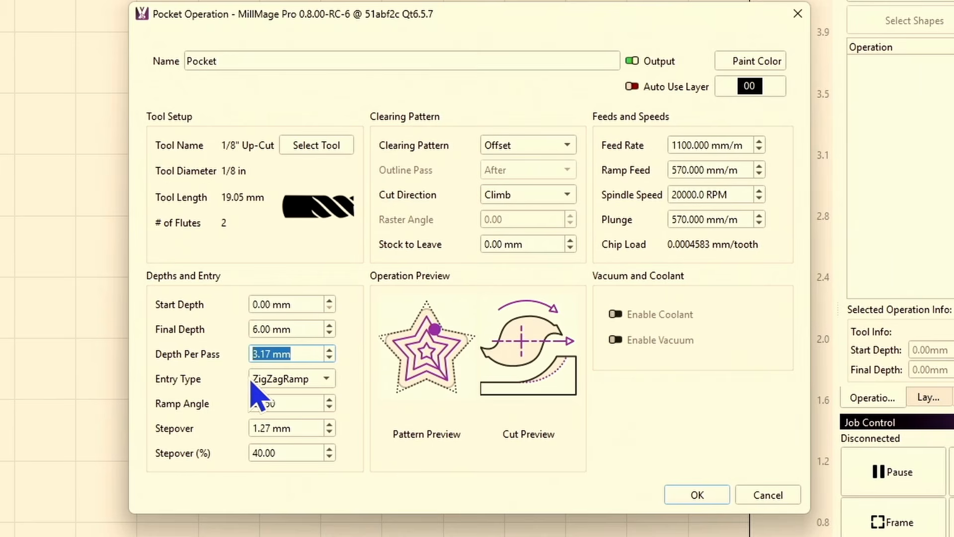
- Compare the Plunge and ZigZagRamp entry types, settle on Plunge, and recheck the end mill's values in the tool library
click(334, 380)
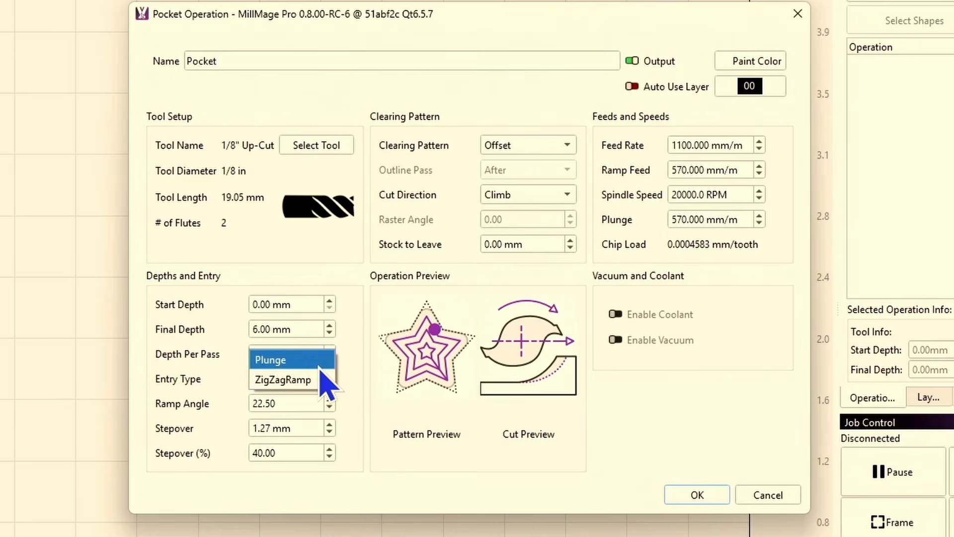
click(320, 366)
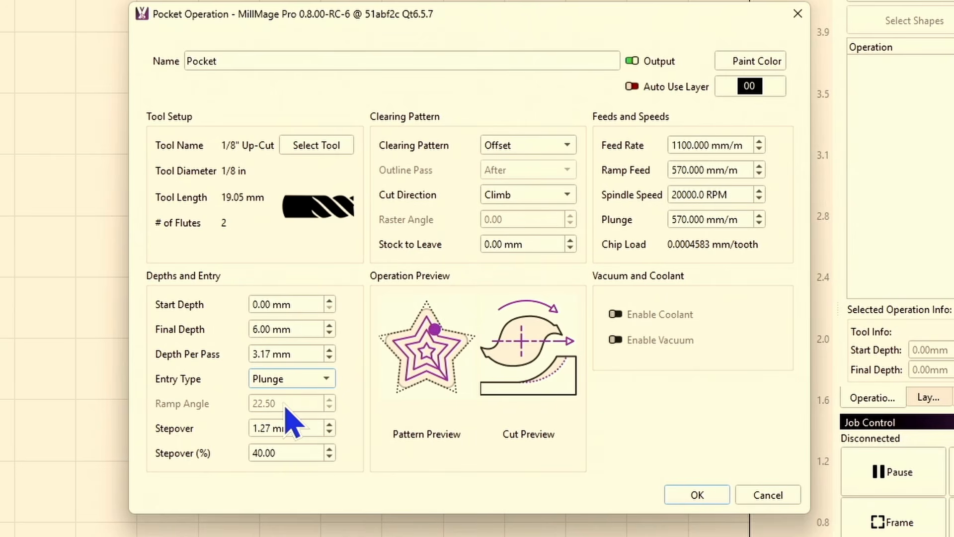
click(322, 383)
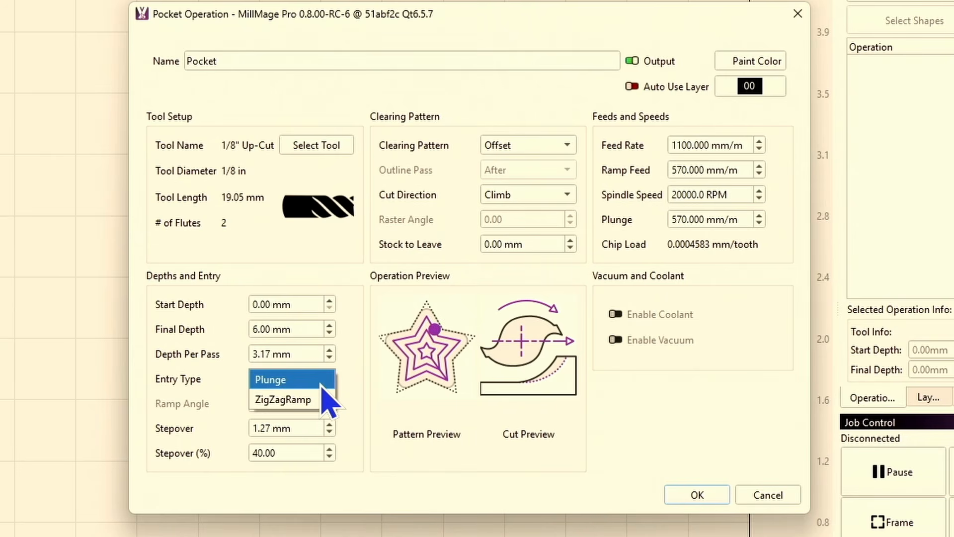
click(319, 399)
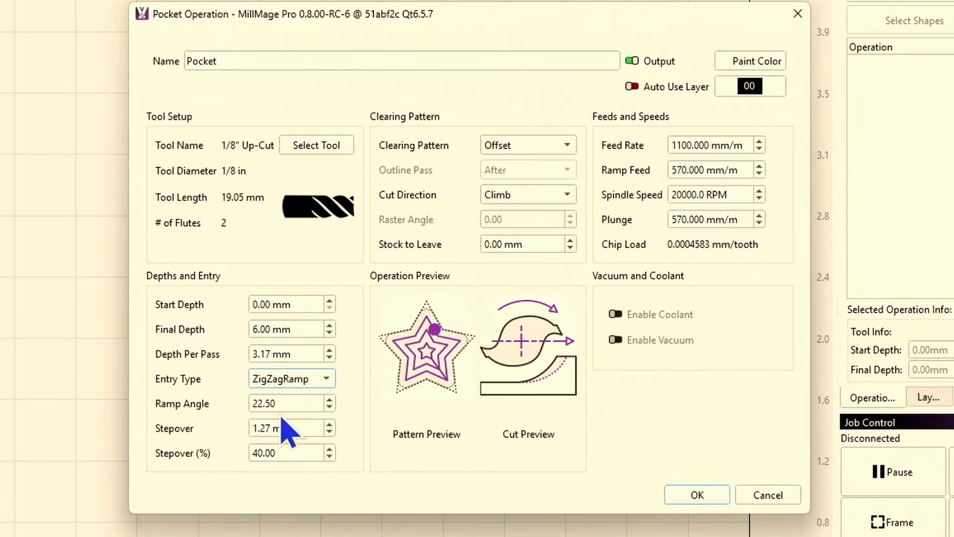
click(328, 383)
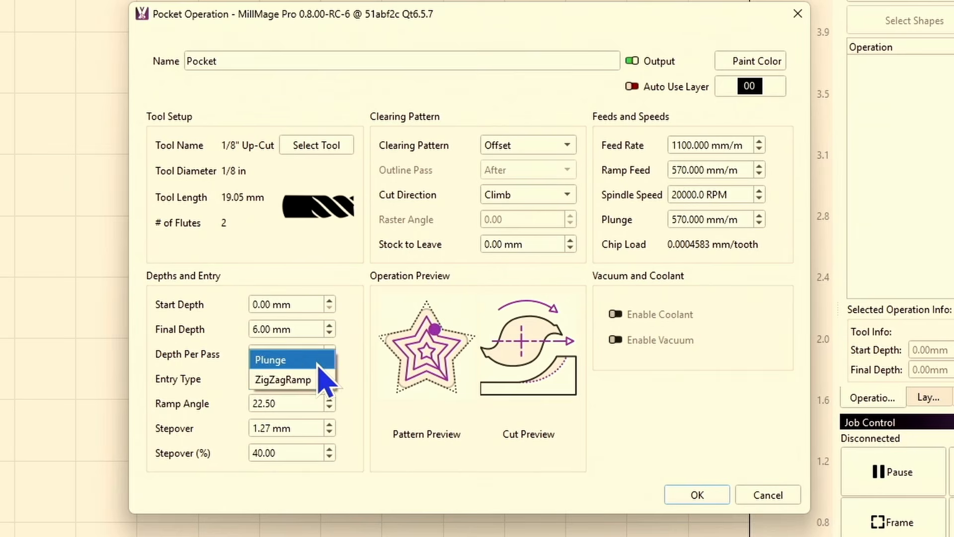
click(317, 362)
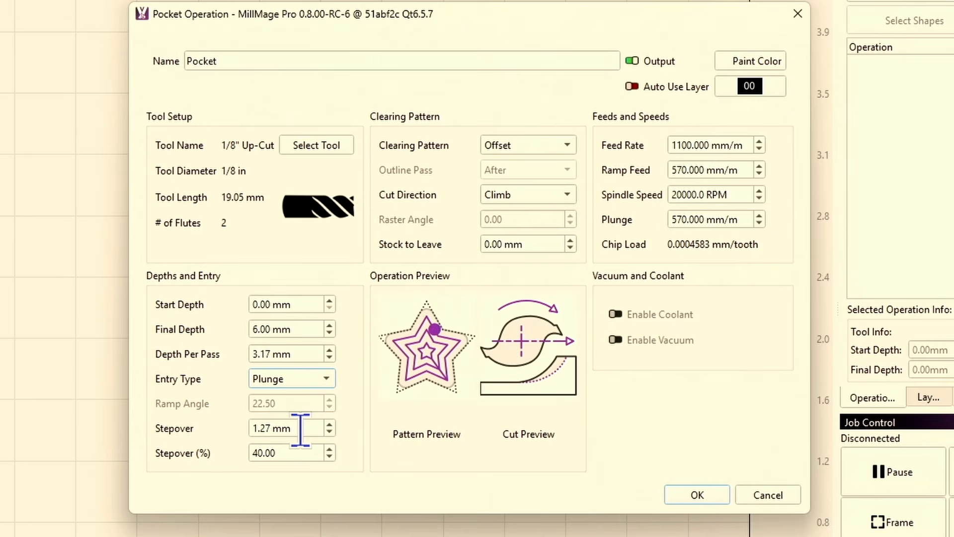
click(315, 146)
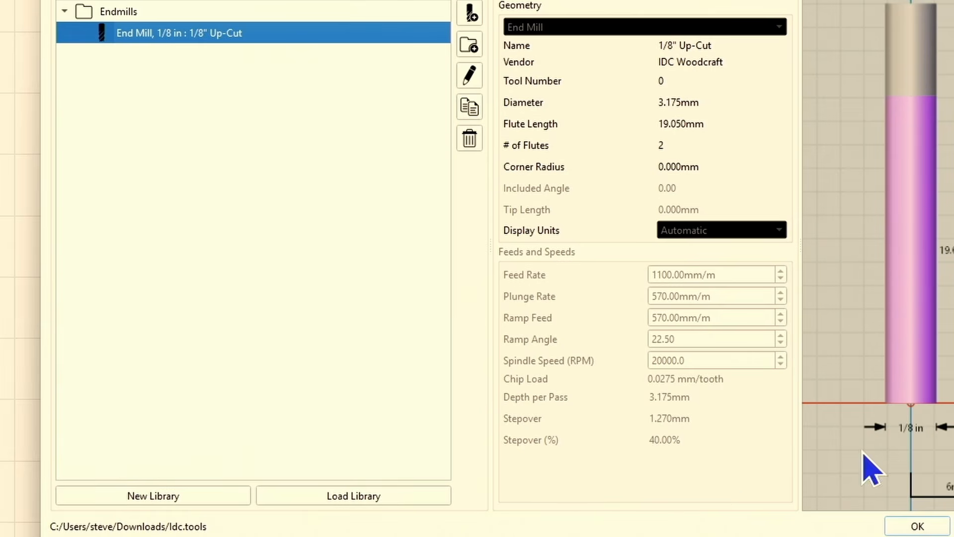
click(916, 526)
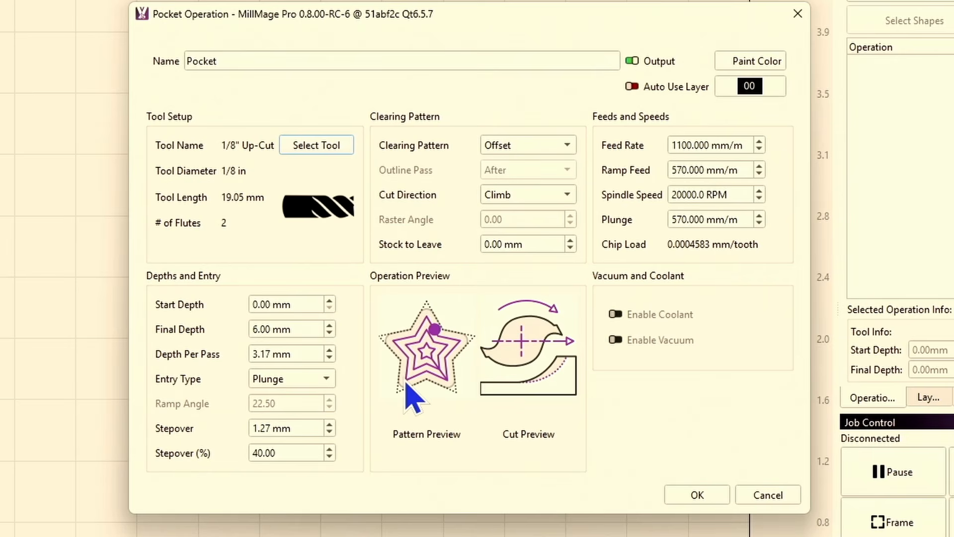
- Set the pocket's clearing pattern to Raster, try No Outline for the outline pass, and return it to After
click(560, 148)
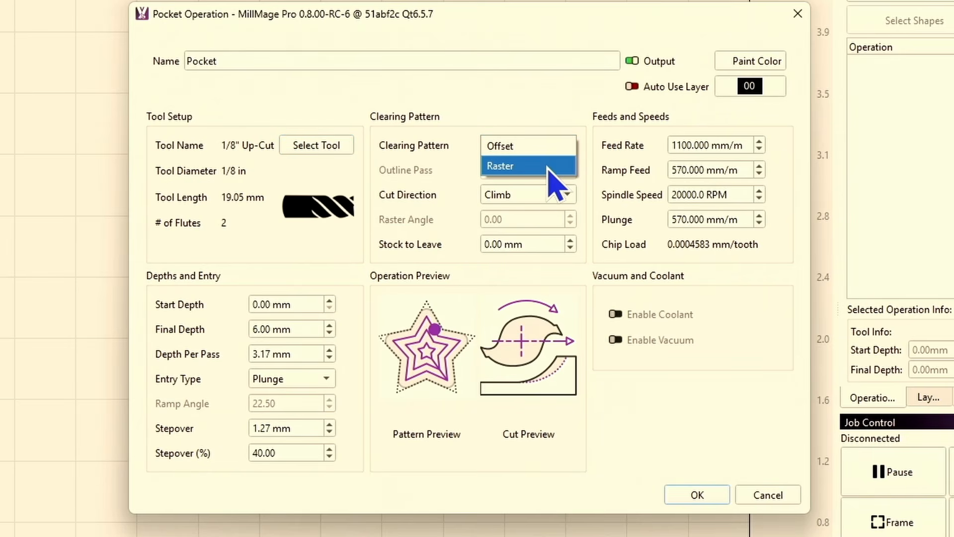
click(548, 167)
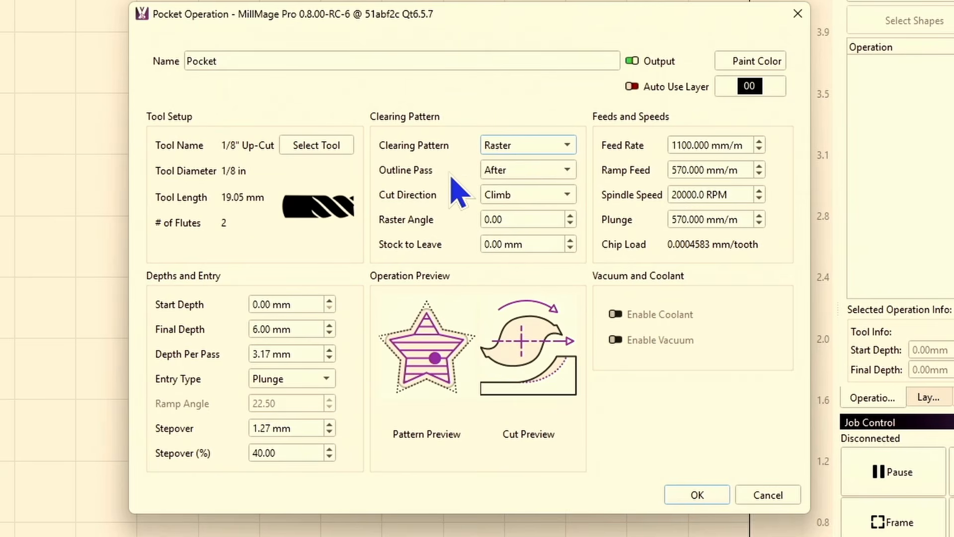
click(508, 172)
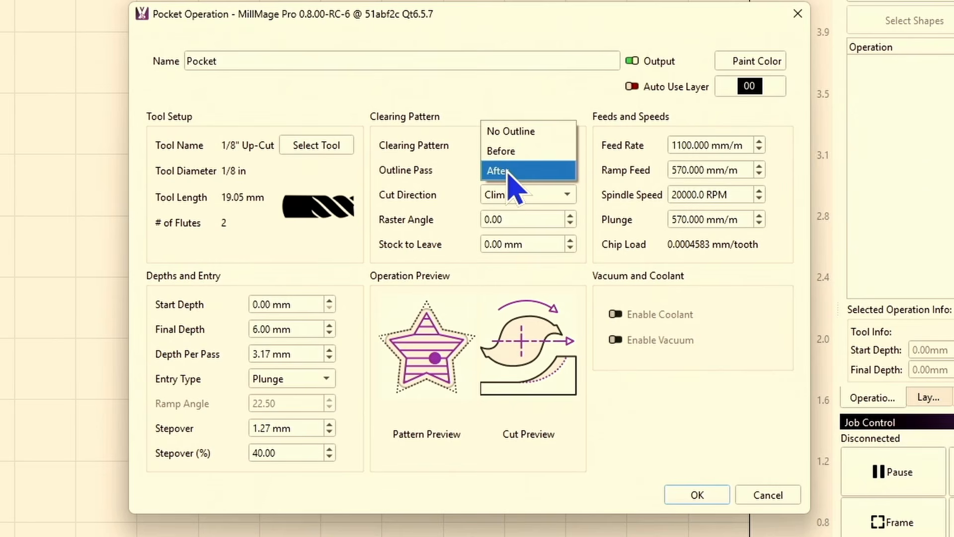
click(528, 132)
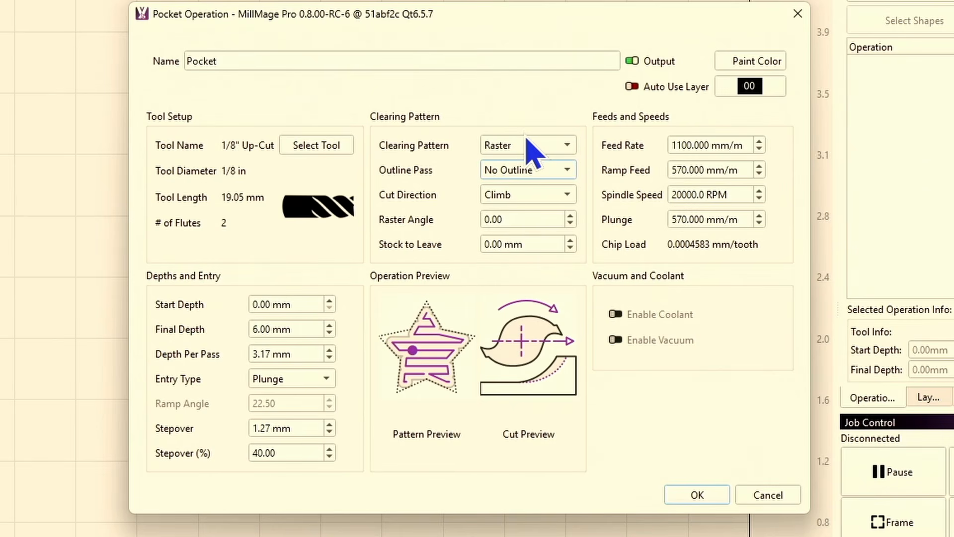
click(526, 171)
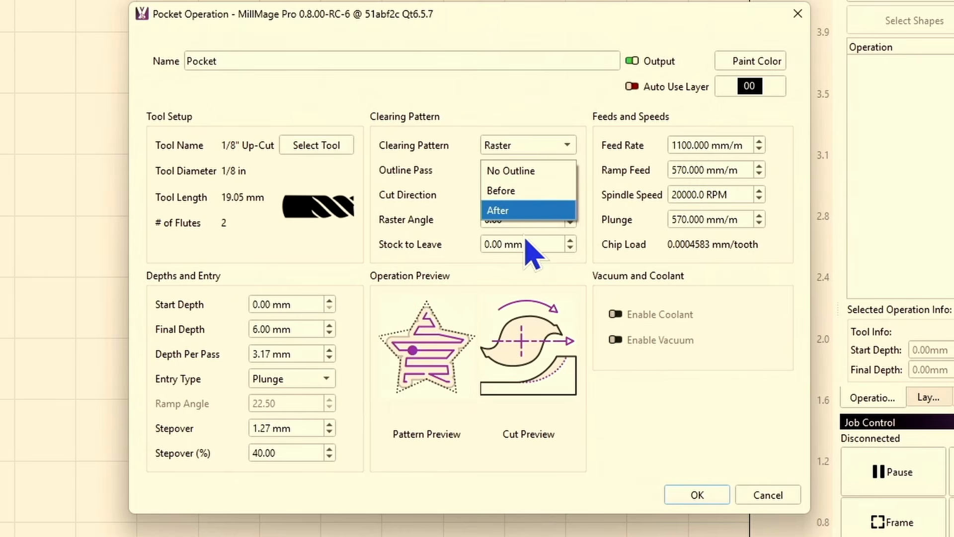
click(524, 213)
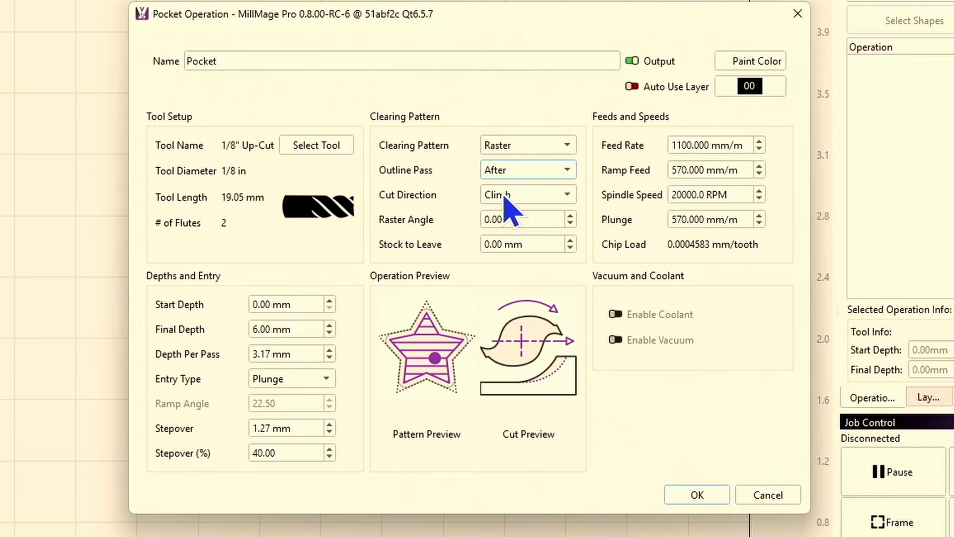
- Switch the pocket's cut direction between Climb and Conventional to compare the cut previews, ending on Conventional
click(526, 196)
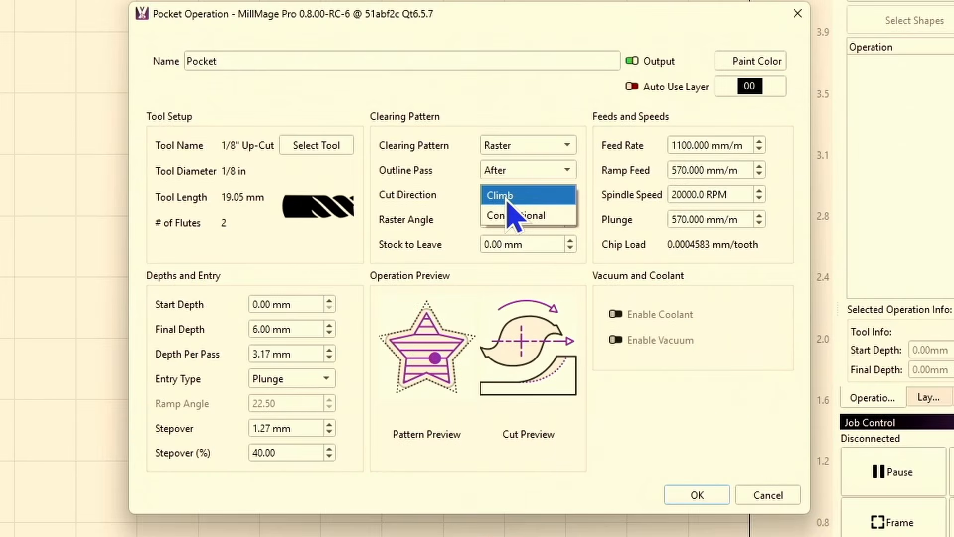
click(511, 198)
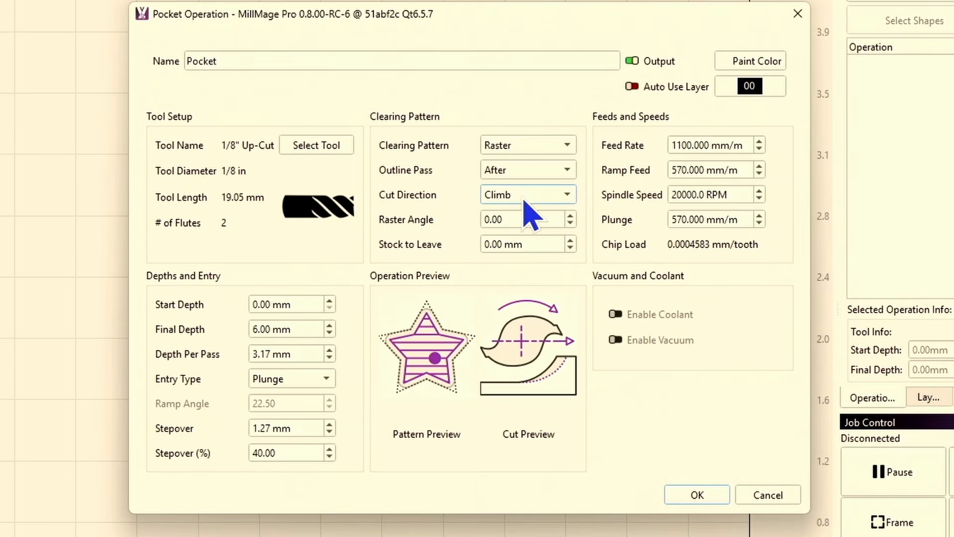
click(530, 195)
click(529, 215)
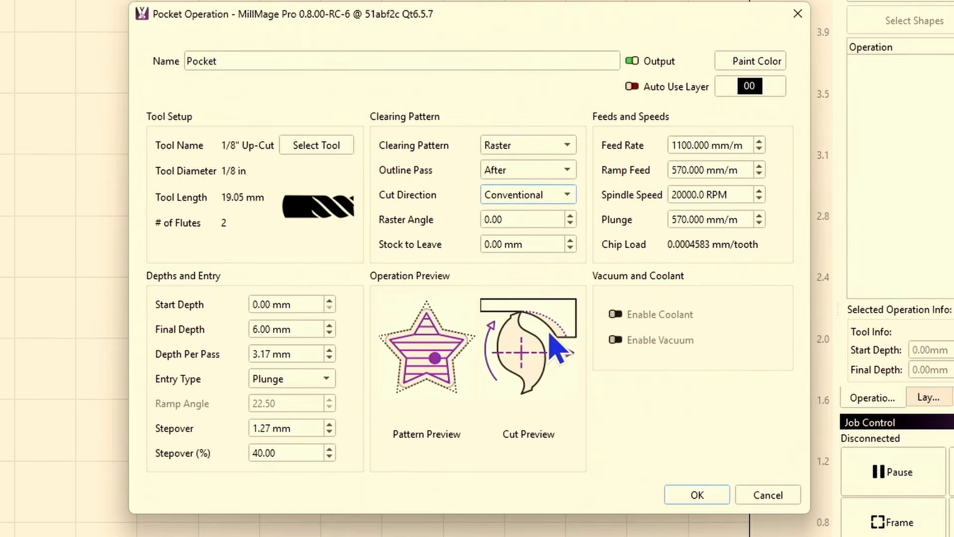
click(574, 202)
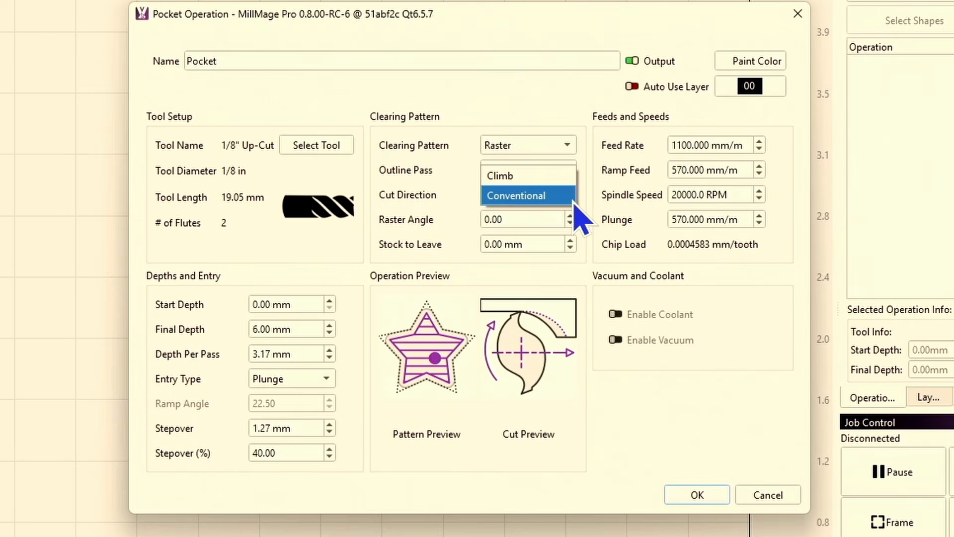
click(556, 181)
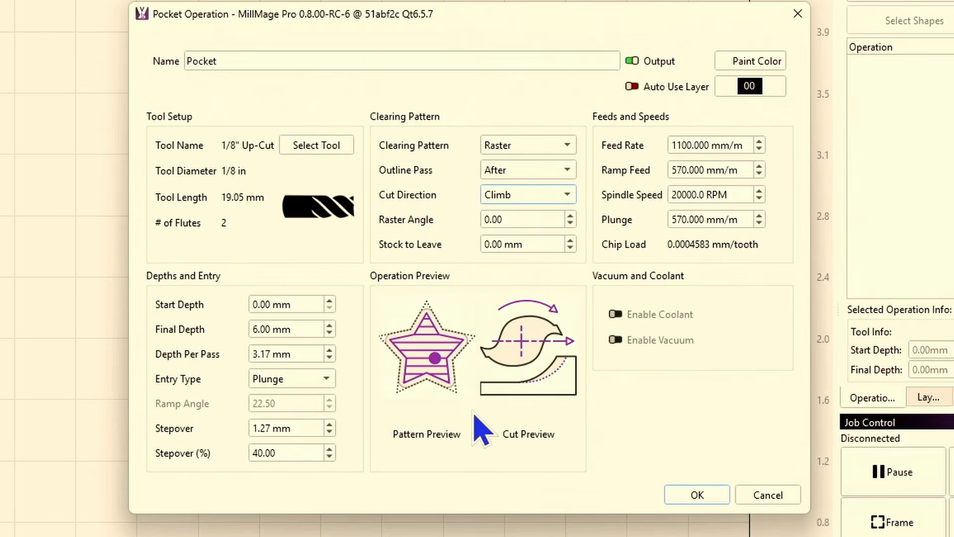
click(567, 198)
click(537, 215)
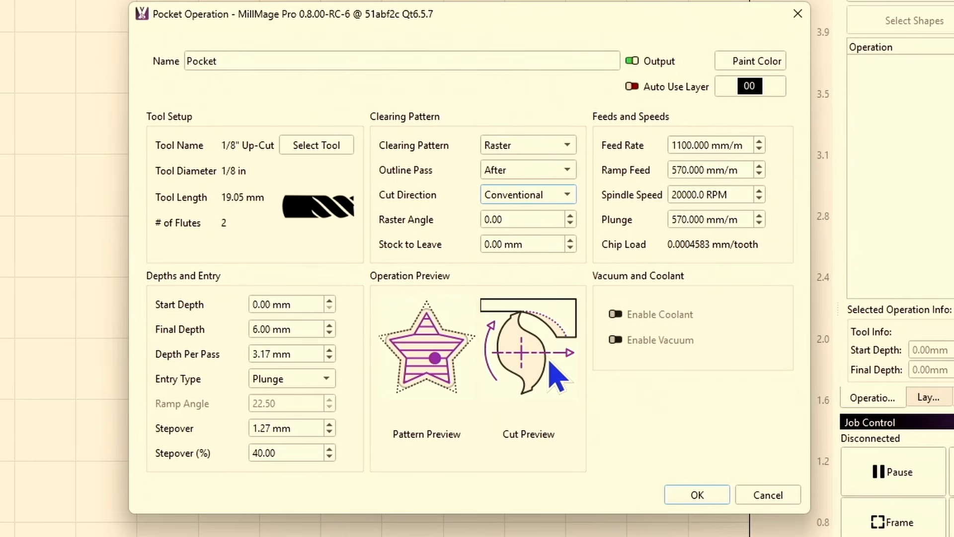
click(567, 195)
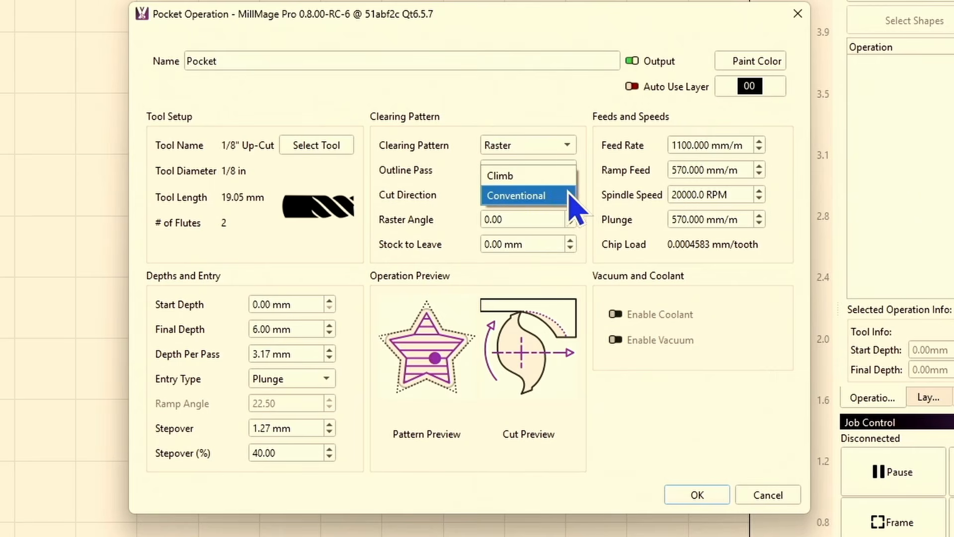
click(554, 179)
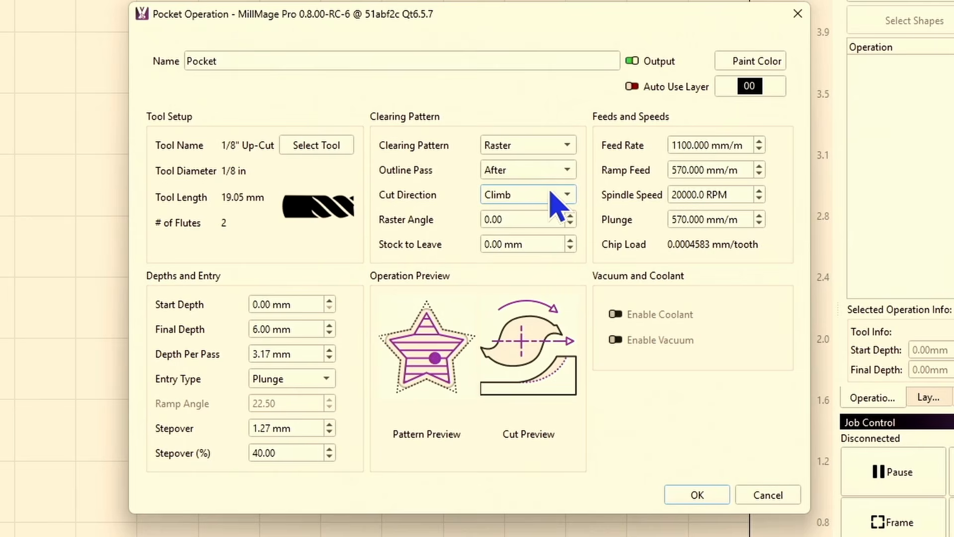
click(568, 202)
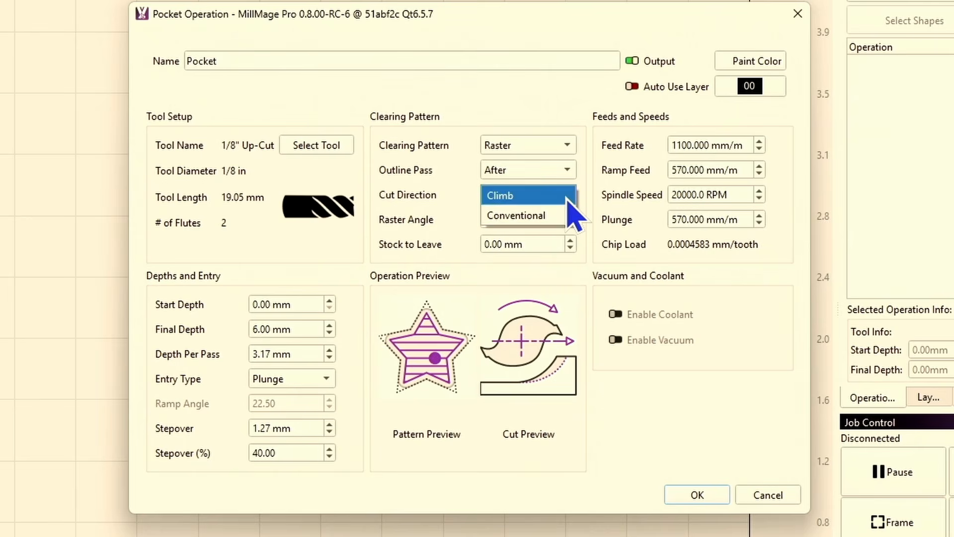
click(561, 215)
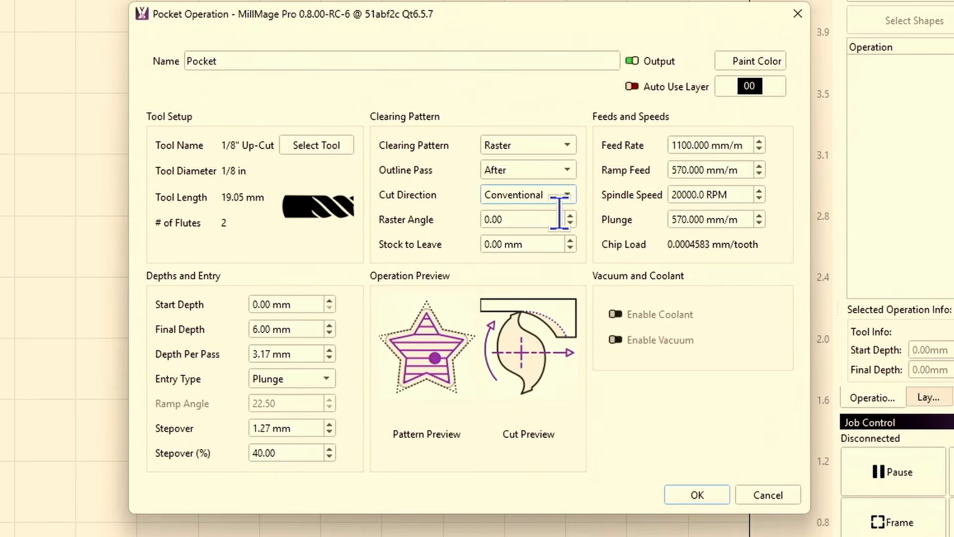